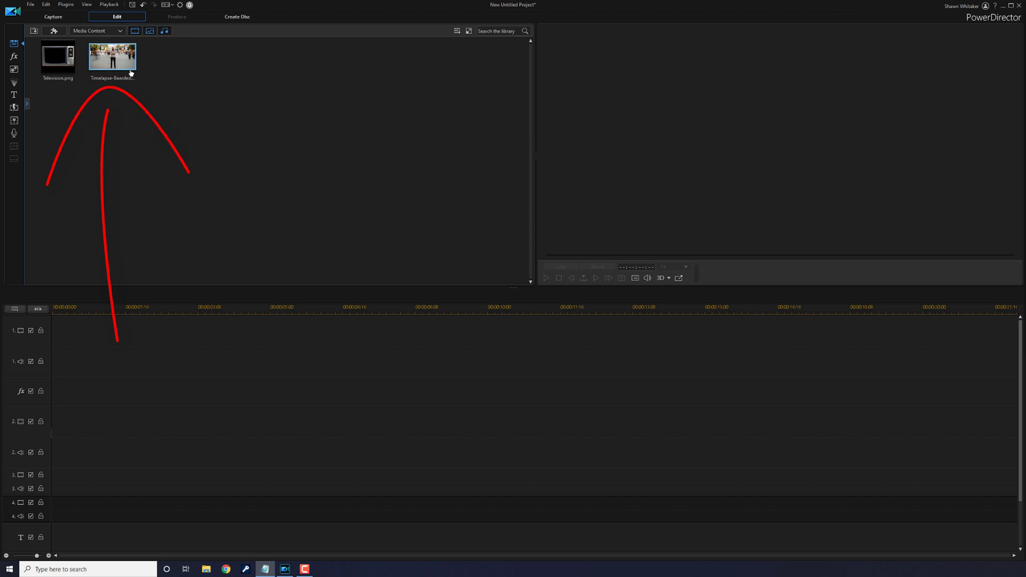
# Step: Place the bearded-man timelapse on track 1 and paste a copy onto track 2
pyautogui.moveTo(116, 65); pyautogui.dragTo(32, 332)
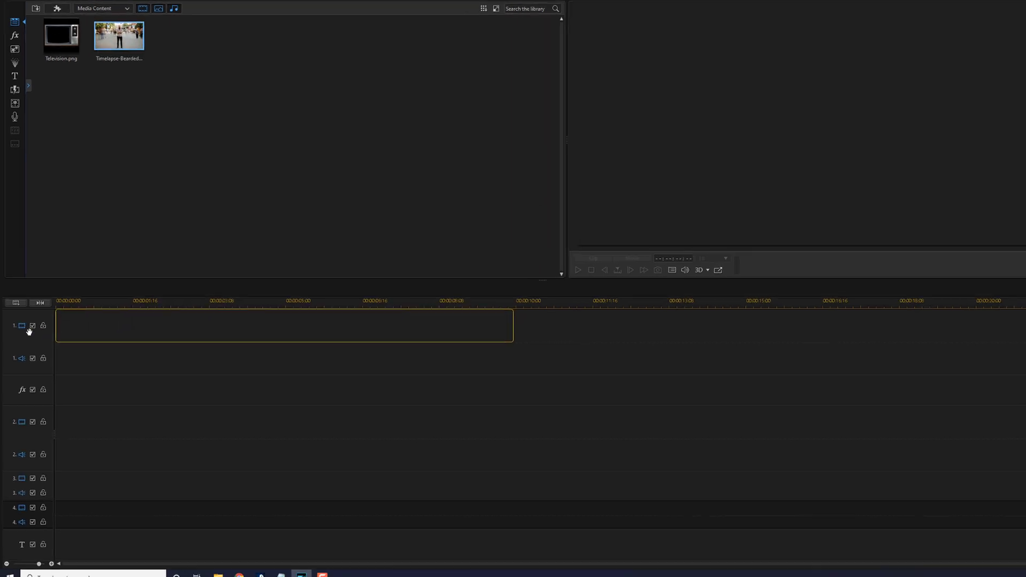
pyautogui.hotkey('ctrl', 'c')
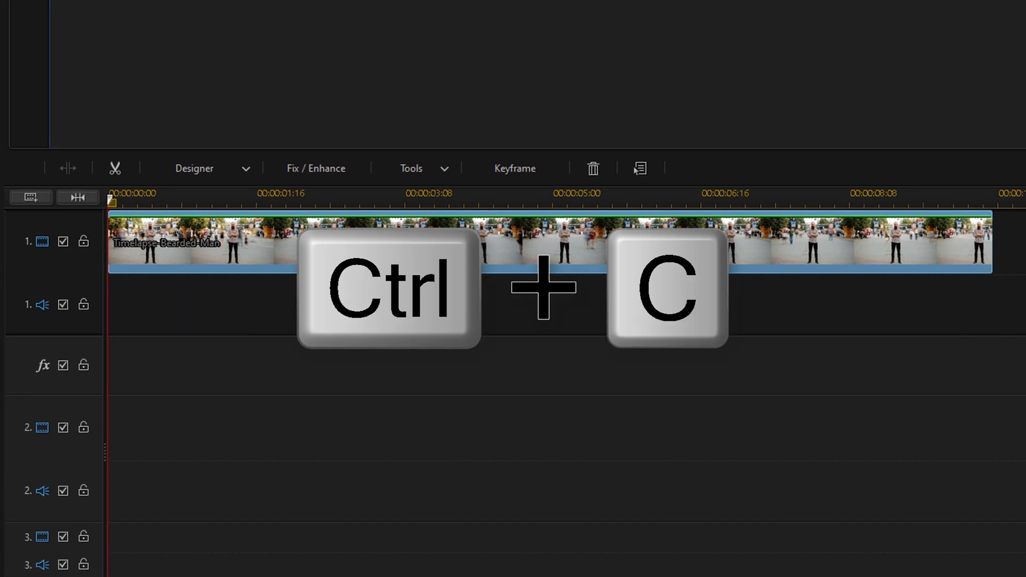
pyautogui.hotkey('ctrl', 'v')
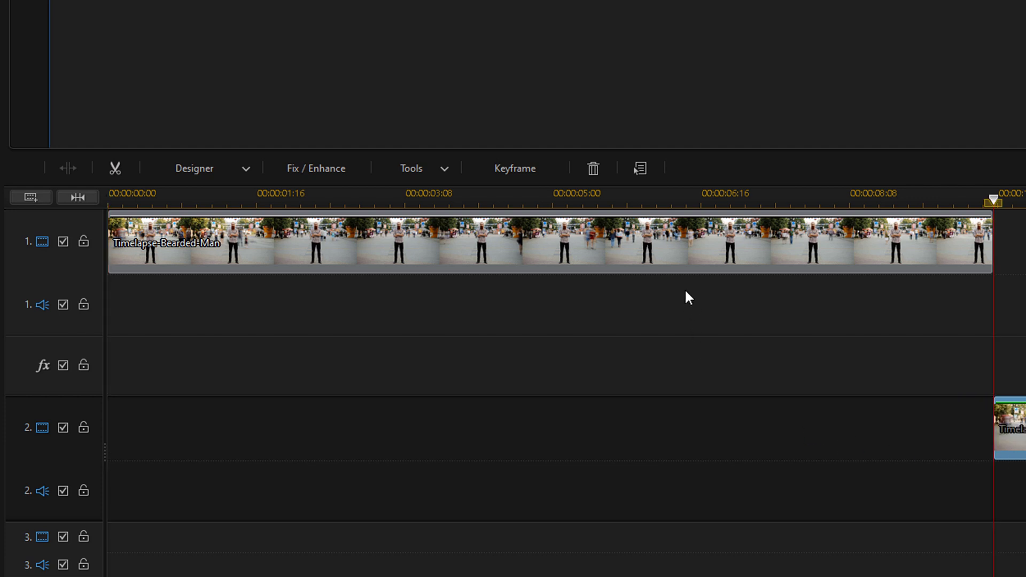
pyautogui.click(525, 242)
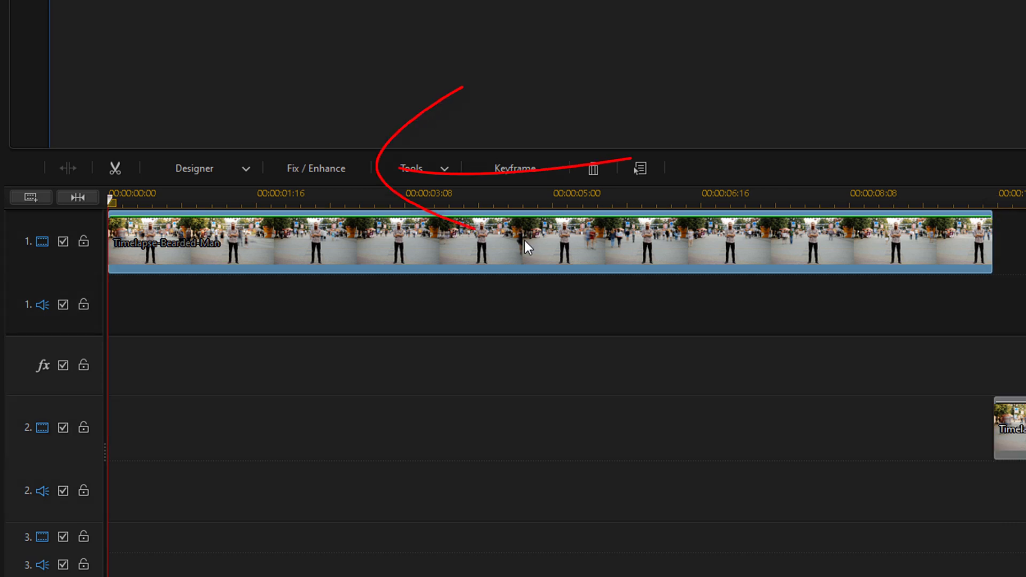
# Step: Enable Color Adjustment on the track-1 timelapse and drag Saturation down to 0
pyautogui.click(310, 174)
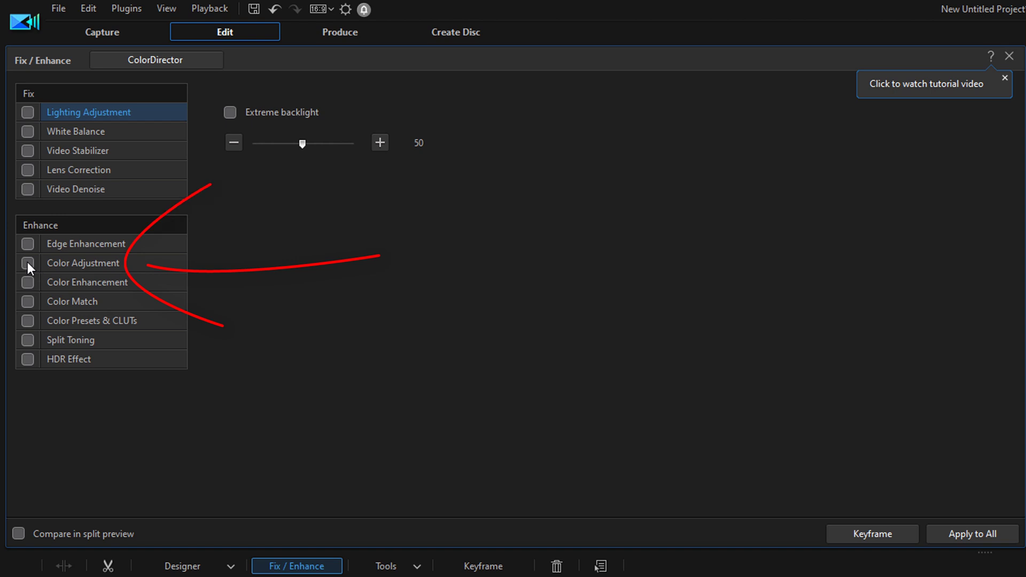
pyautogui.click(27, 261)
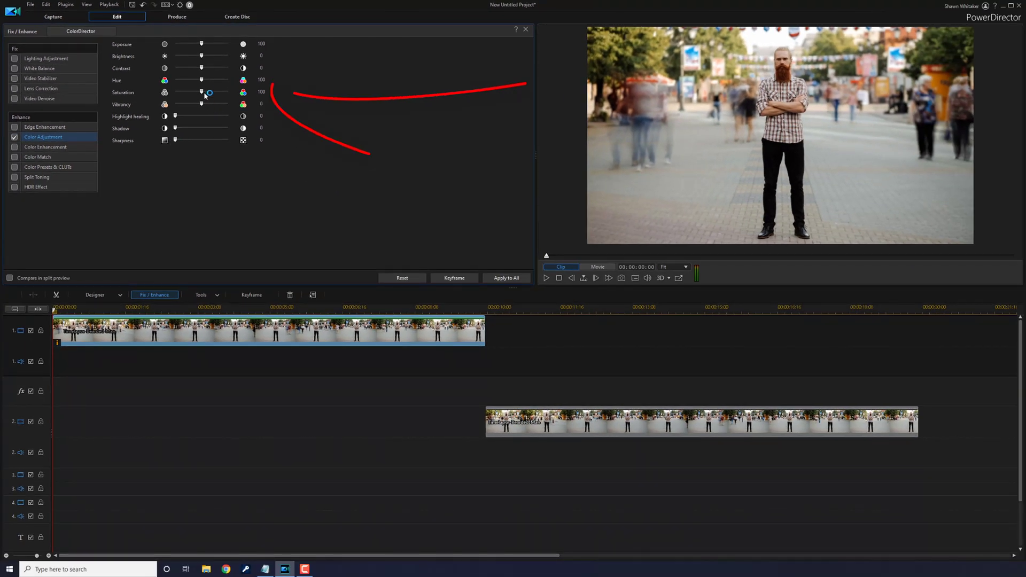
pyautogui.click(223, 102)
pyautogui.moveTo(202, 95); pyautogui.dragTo(164, 100)
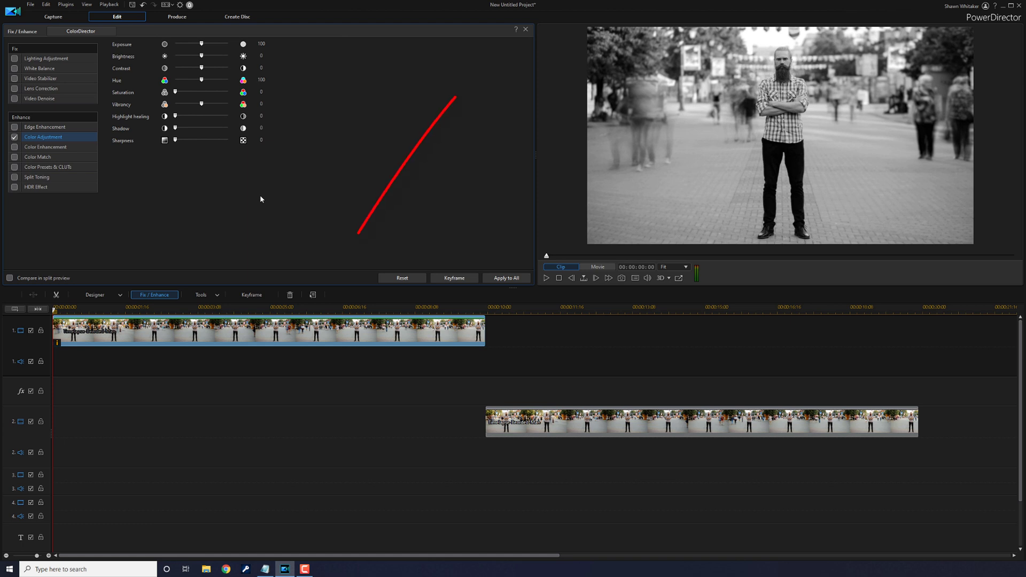
pyautogui.click(526, 30)
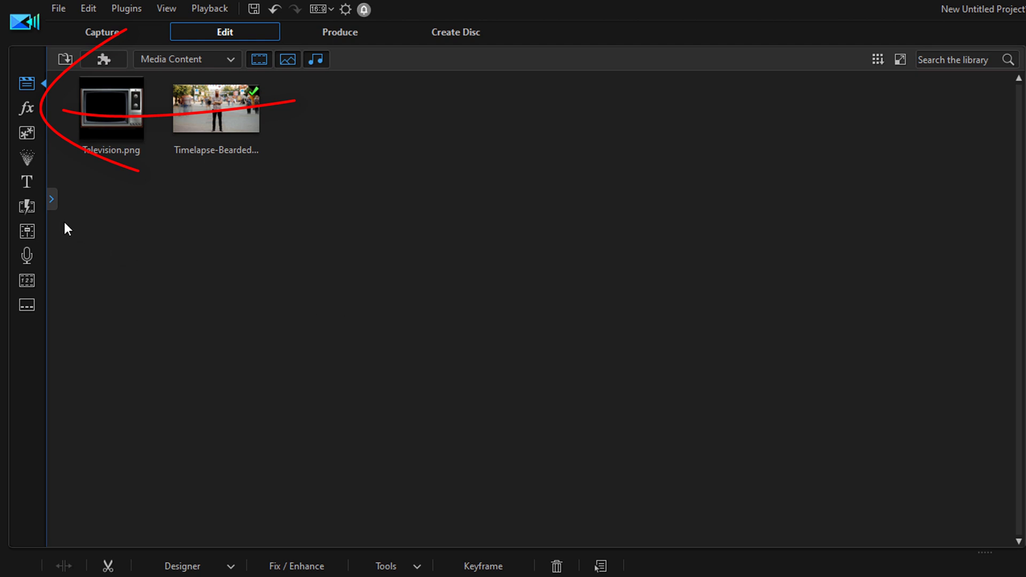
# Step: Apply BCC Video Glitch from BorisFX Stylize to the track-1 clip
pyautogui.click(30, 110)
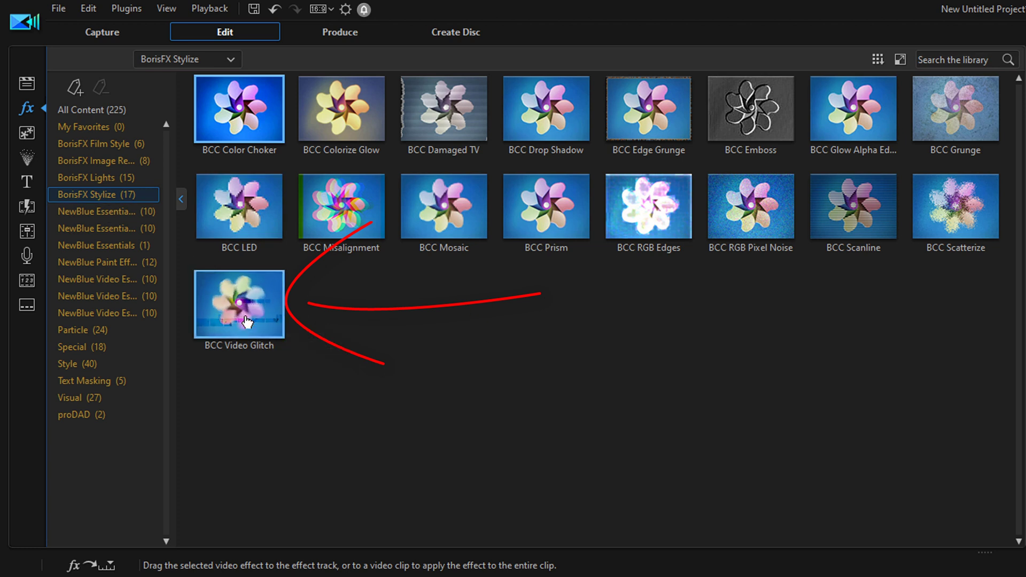
pyautogui.moveTo(247, 321); pyautogui.dragTo(251, 576)
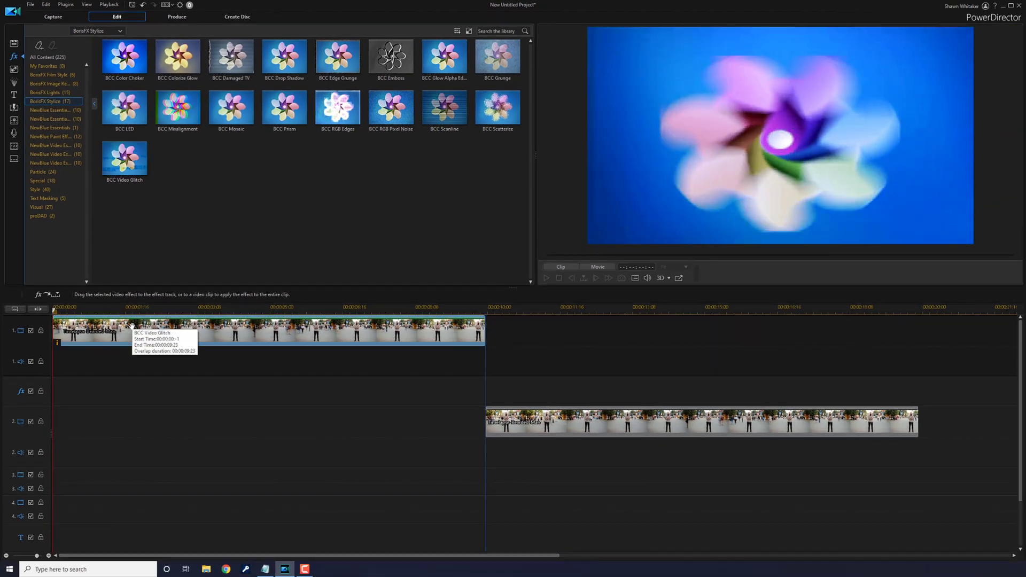
pyautogui.moveTo(131, 326); pyautogui.dragTo(132, 326)
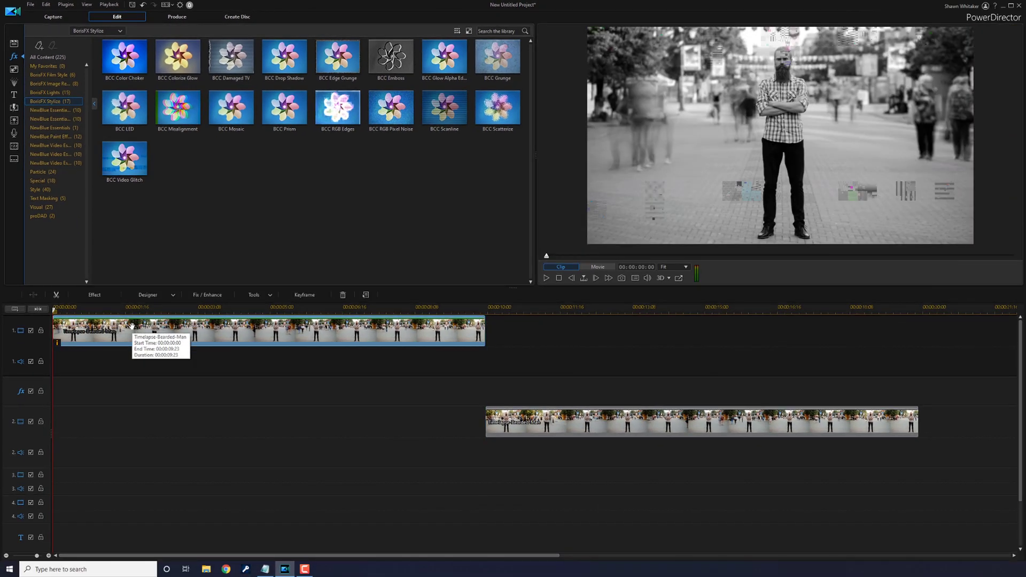
# Step: Play the movie preview to check the glitch, then rewind to the start
pyautogui.click(196, 426)
pyautogui.press('space')
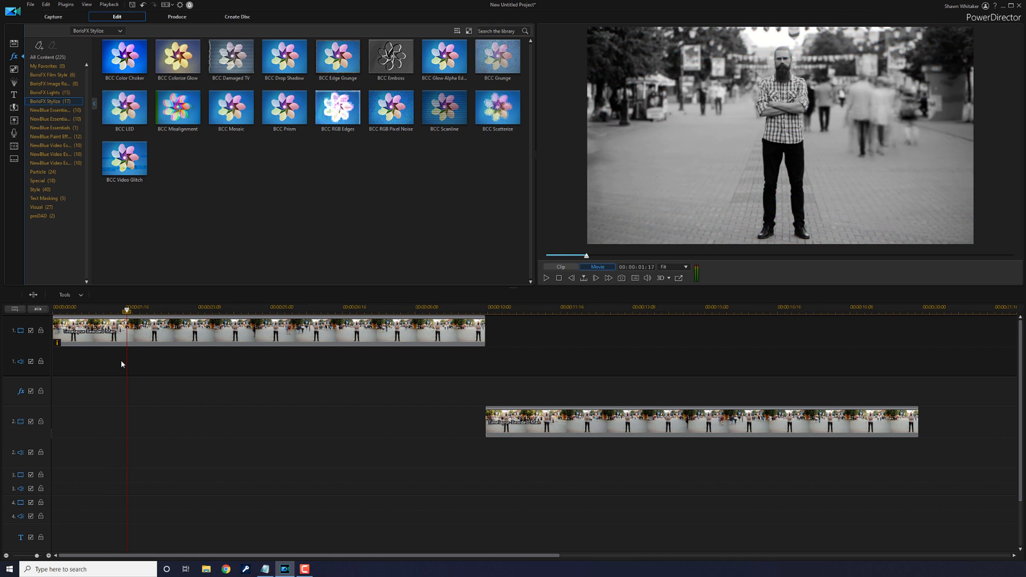
pyautogui.press('Home')
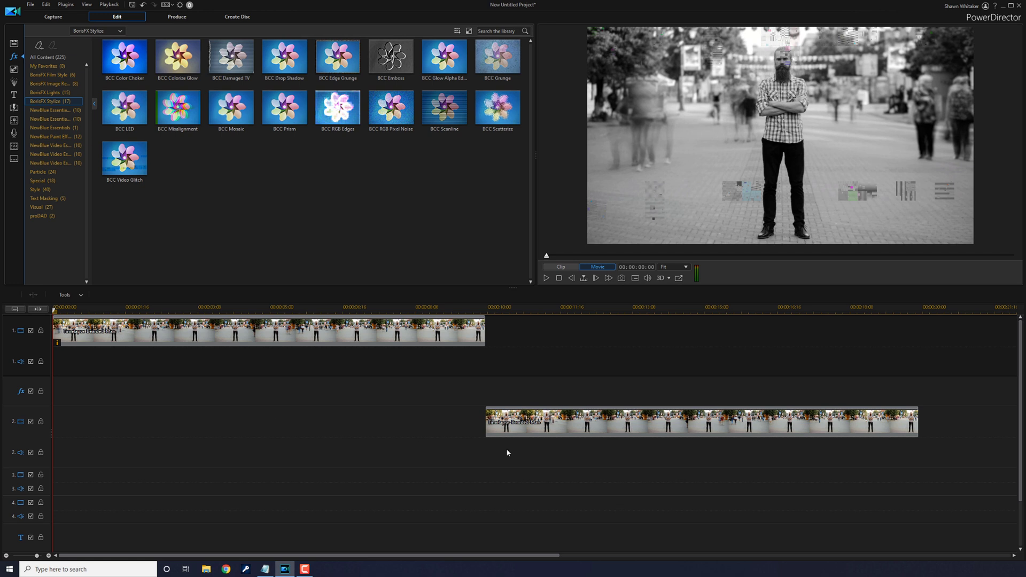
# Step: Move the track-2 copy to 00:00:00:00 and apply BCC Misalignment to it
pyautogui.click(528, 430)
pyautogui.moveTo(528, 430); pyautogui.dragTo(113, 432)
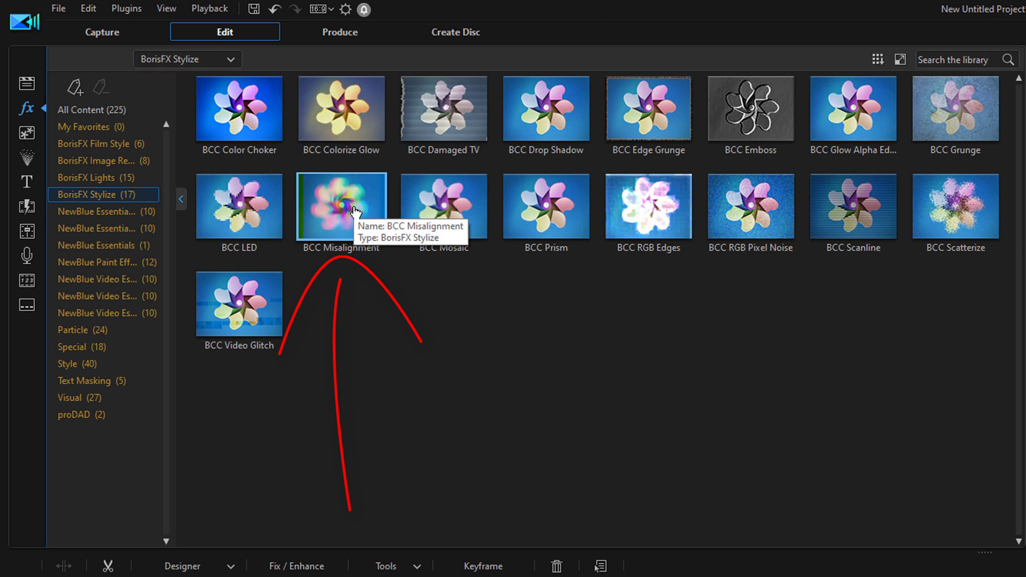
pyautogui.moveTo(355, 212); pyautogui.dragTo(247, 496)
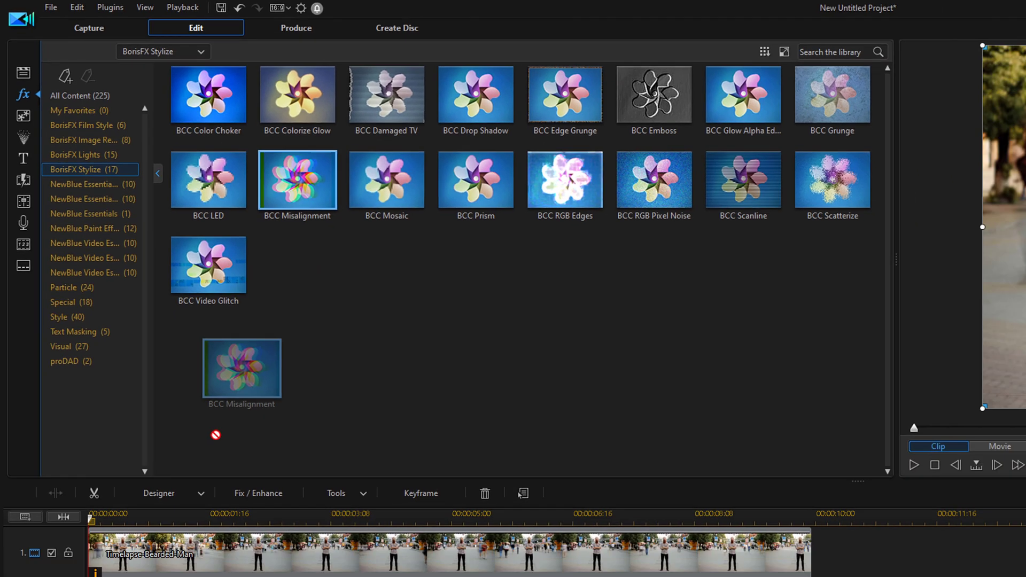
pyautogui.moveTo(216, 434); pyautogui.dragTo(98, 576)
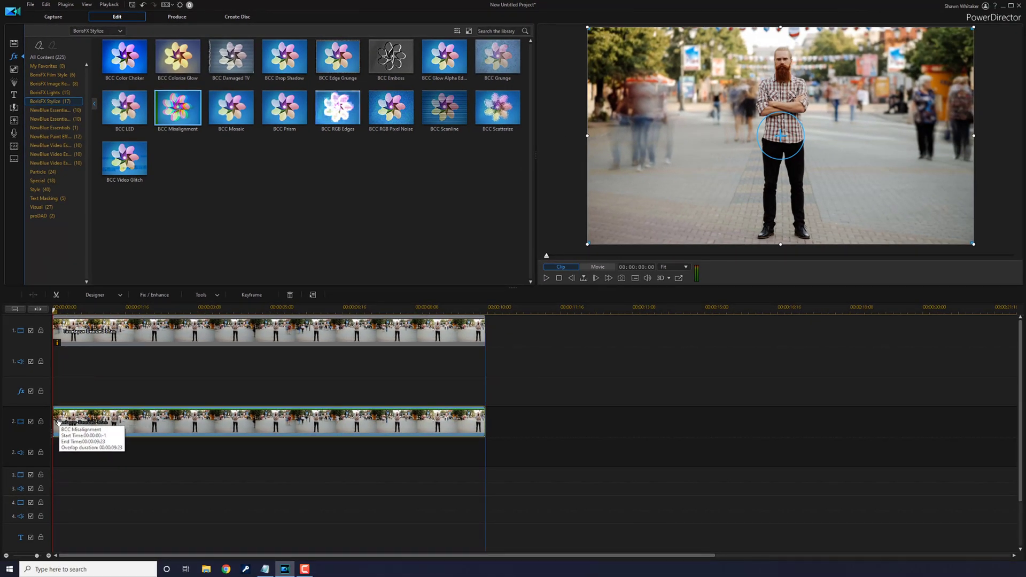
pyautogui.moveTo(58, 422); pyautogui.dragTo(58, 422)
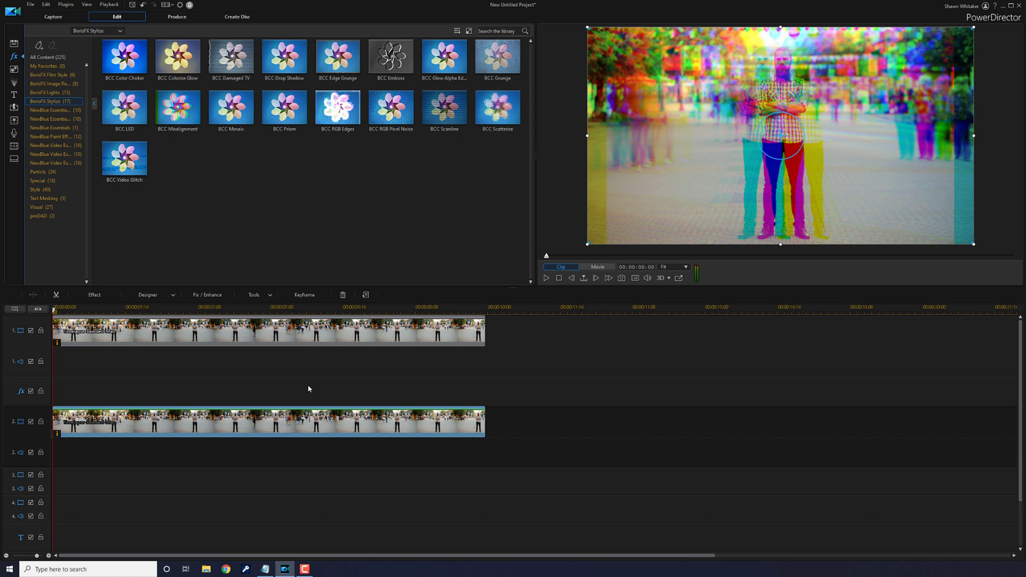
# Step: Play and stop the preview to check the RGB-split ghosting
pyautogui.click(545, 376)
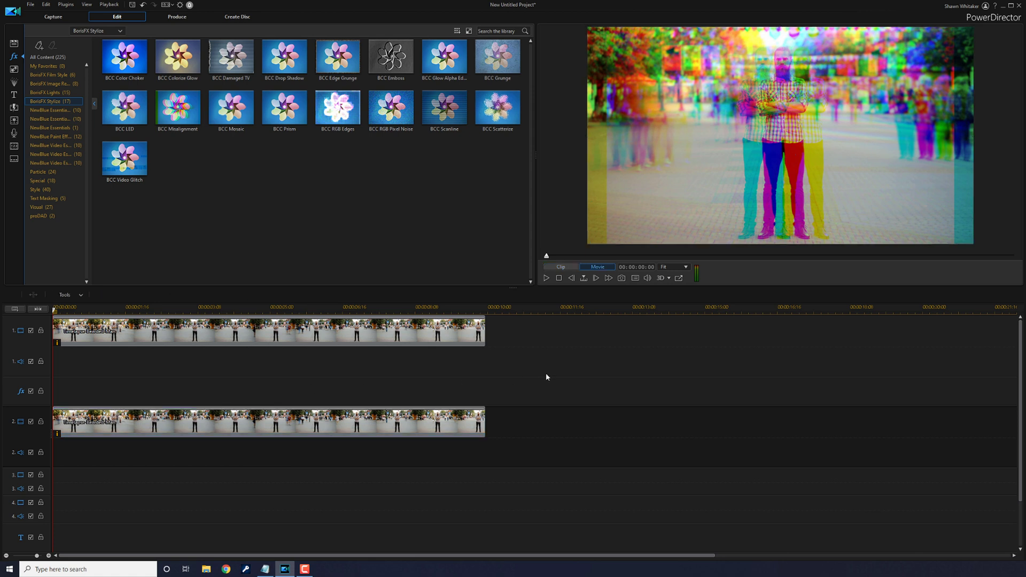
pyautogui.press('space')
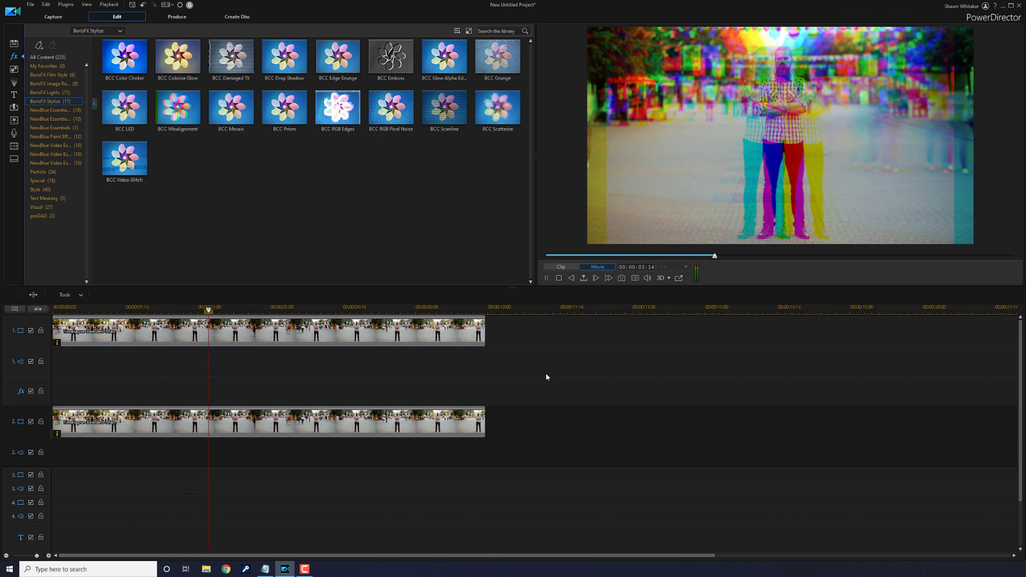
pyautogui.press('space')
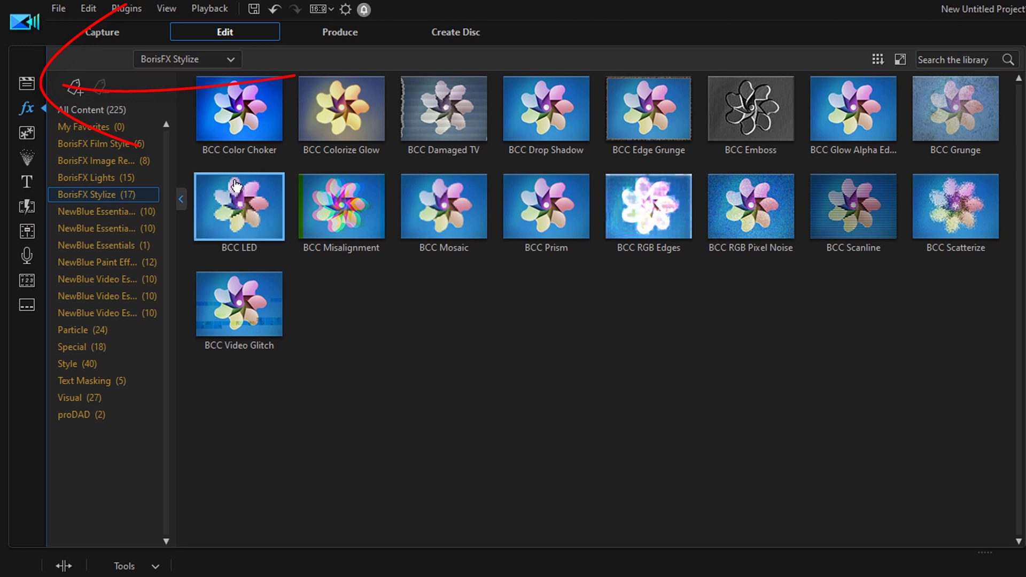
# Step: Place Television.png on track 3 and stretch it to end at 9:23
pyautogui.click(30, 84)
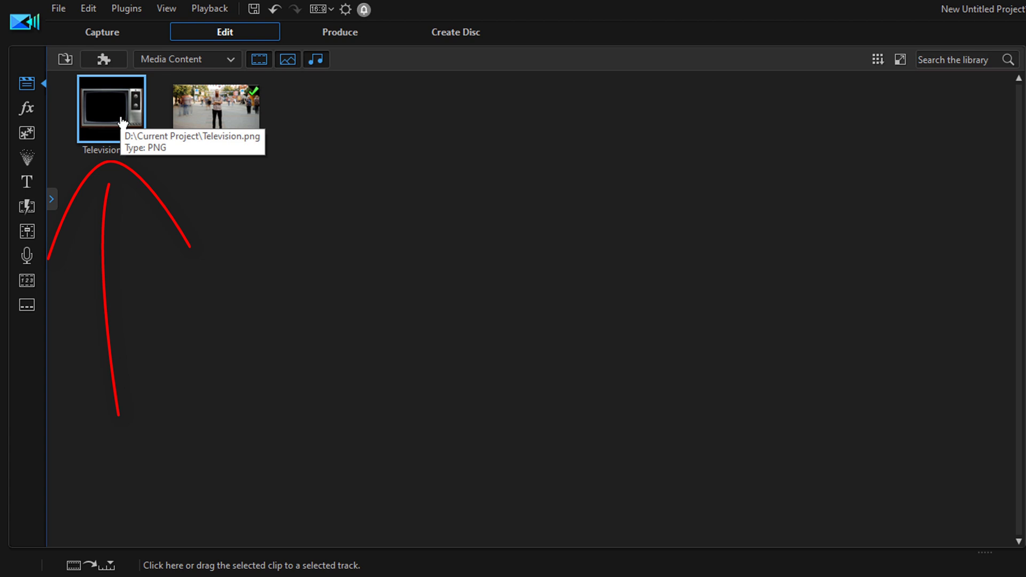
pyautogui.moveTo(121, 121); pyautogui.dragTo(101, 460)
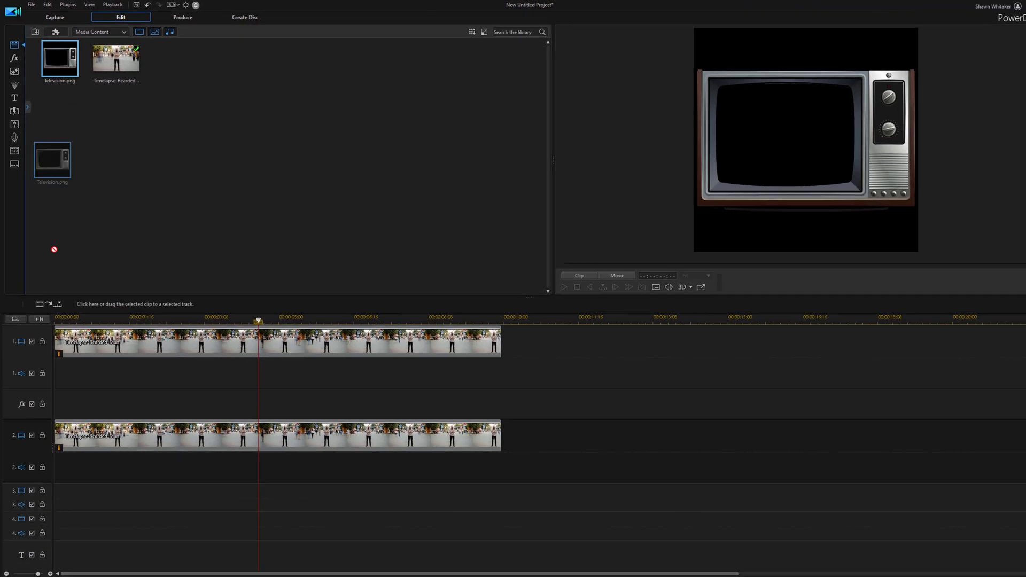
pyautogui.moveTo(54, 249); pyautogui.dragTo(50, 476)
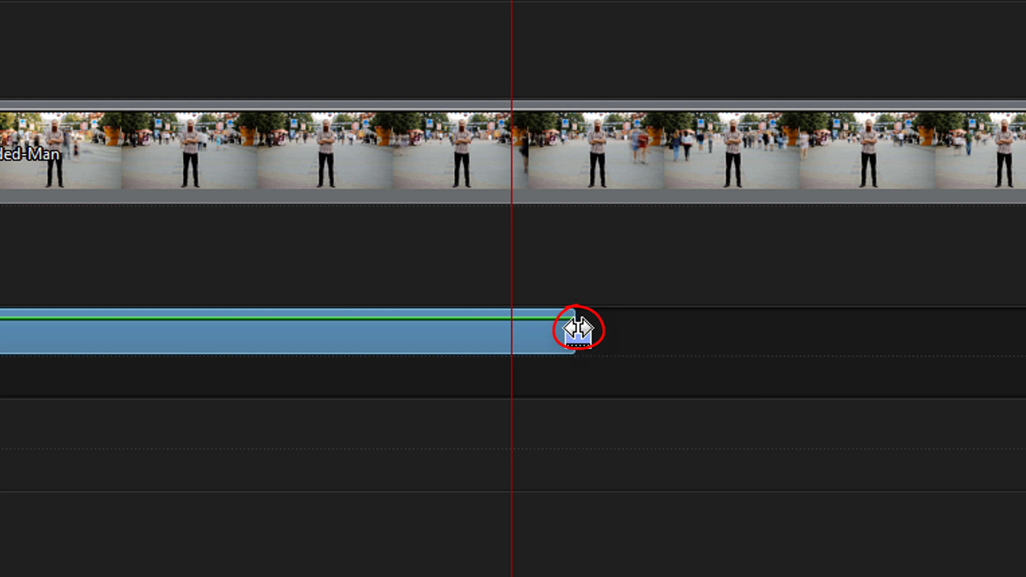
pyautogui.moveTo(578, 328); pyautogui.dragTo(1025, 339)
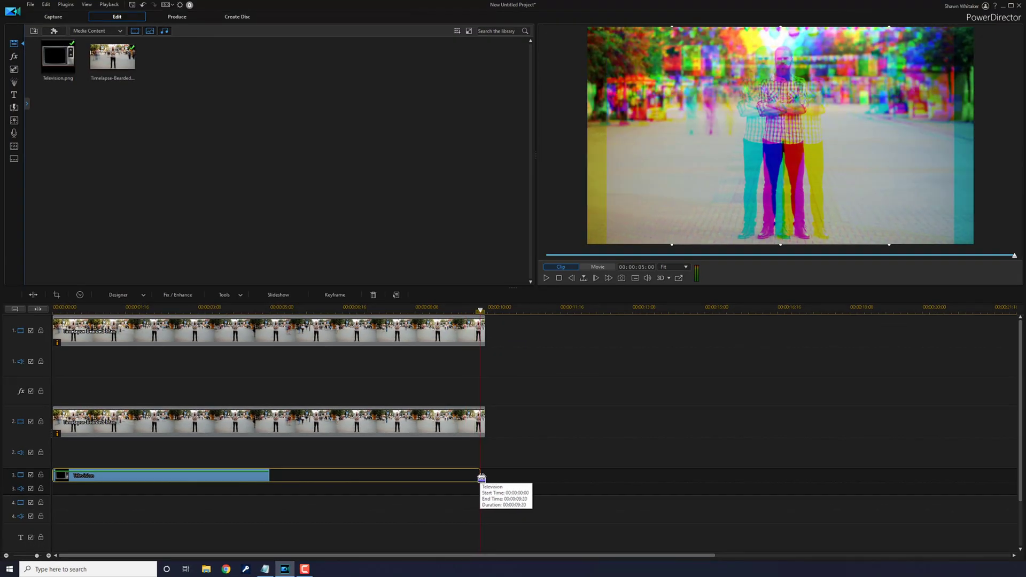
pyautogui.moveTo(481, 477); pyautogui.dragTo(483, 477)
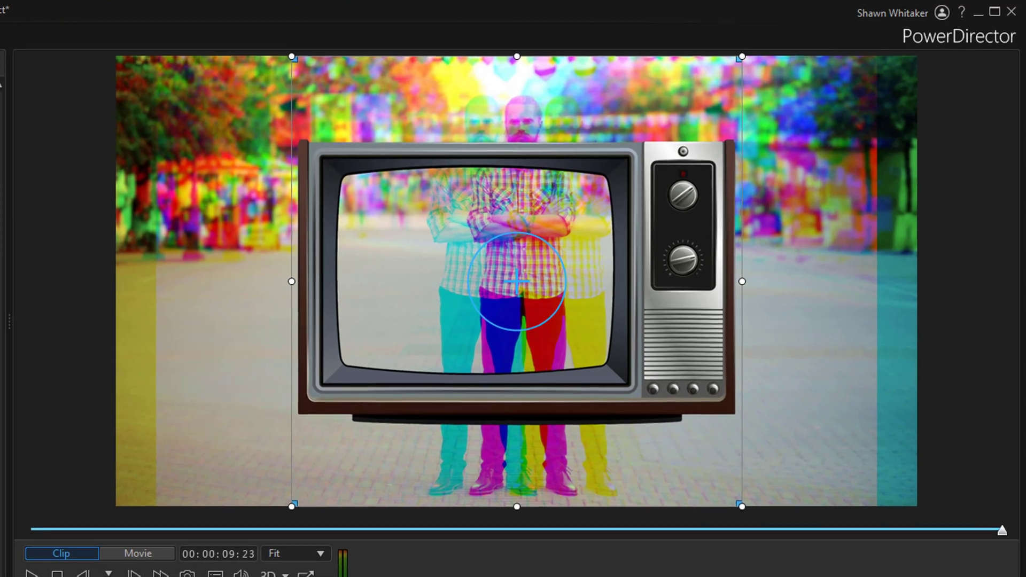
# Step: Shrink the TV overlay from its corner and move it up over the man
pyautogui.moveTo(672, 244); pyautogui.dragTo(672, 243)
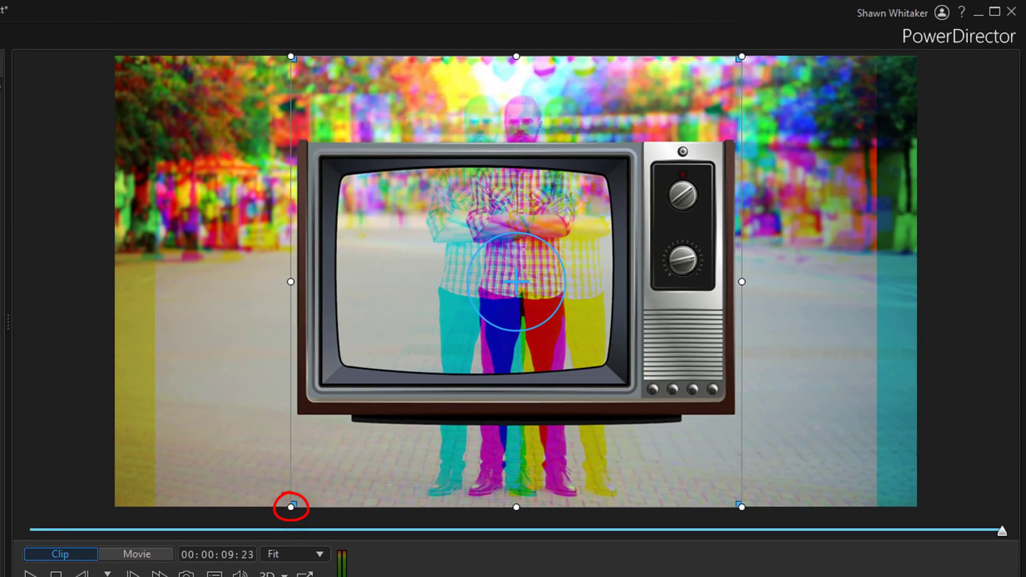
pyautogui.moveTo(294, 503); pyautogui.dragTo(355, 414)
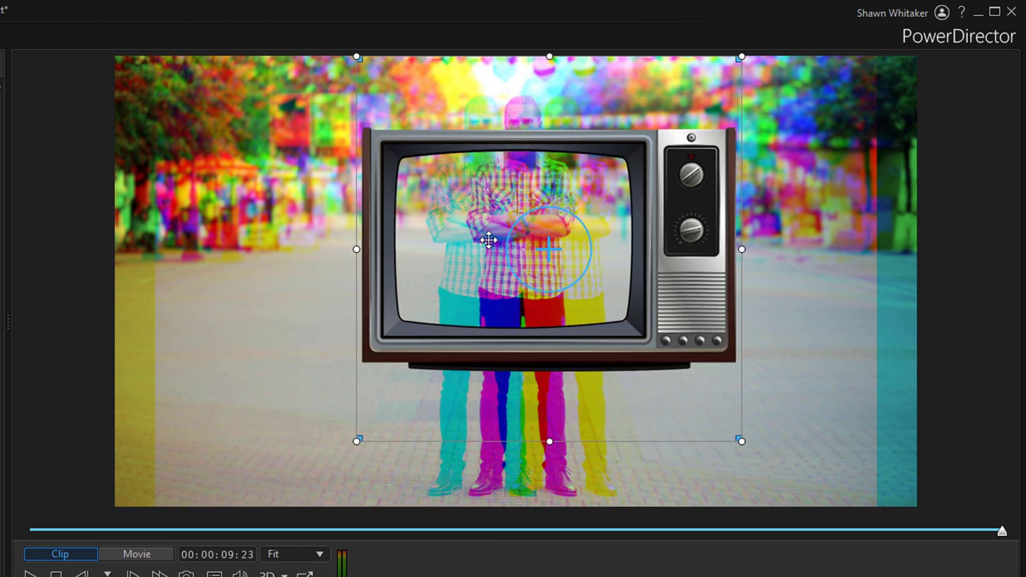
pyautogui.moveTo(487, 248); pyautogui.dragTo(399, 226)
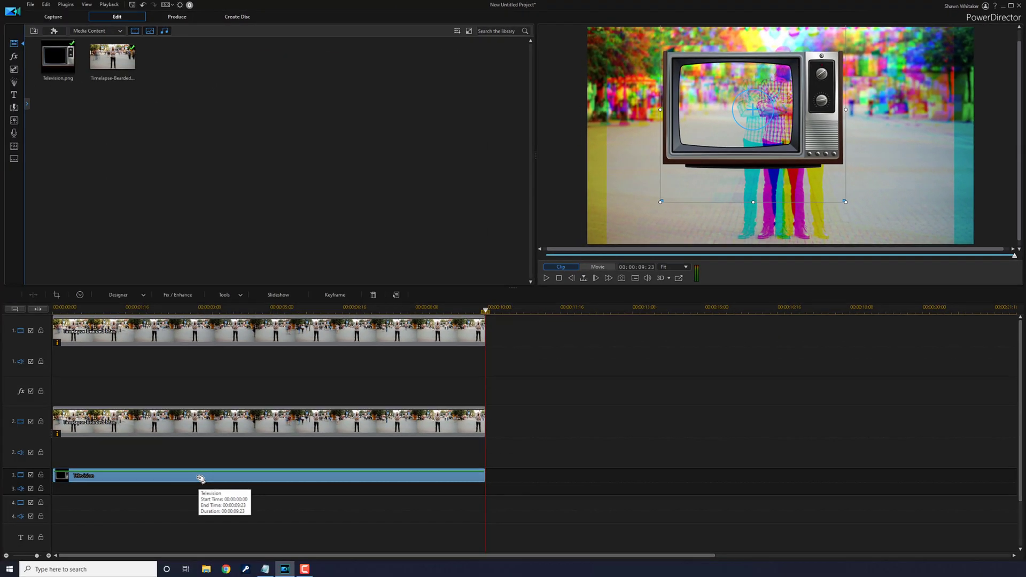
# Step: In PiP Designer, set the Television overlay to width 0.183, X 0.524, Y 0.163
pyautogui.doubleClick(200, 476)
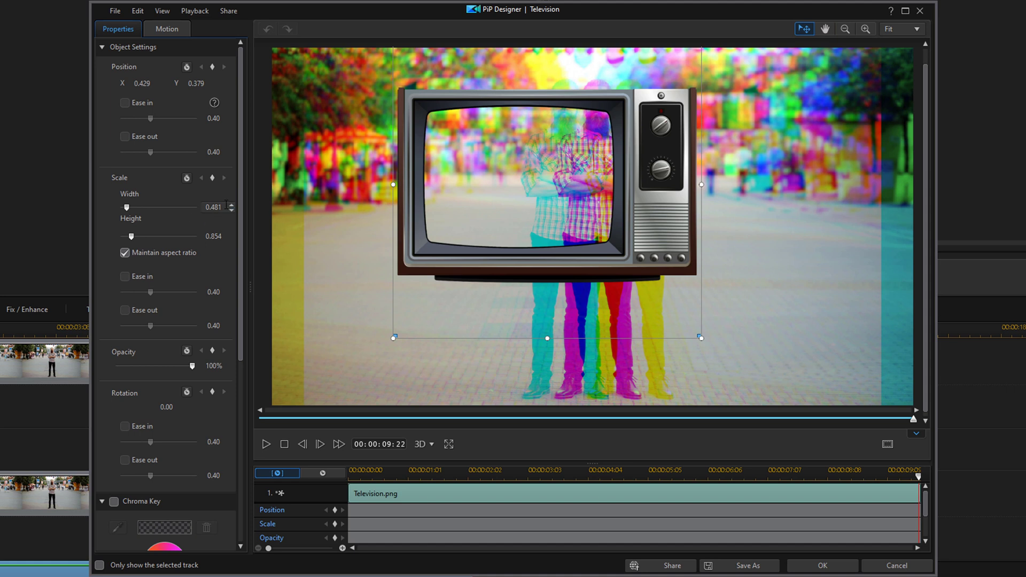
pyautogui.moveTo(223, 207); pyautogui.dragTo(159, 209)
pyautogui.write('0.183')
pyautogui.press('Return')
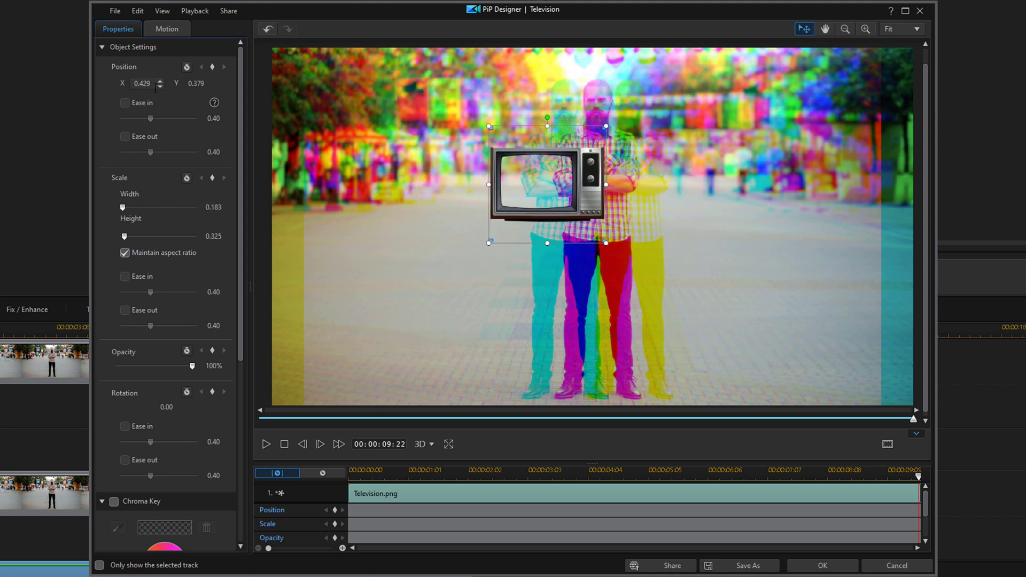
pyautogui.moveTo(153, 87); pyautogui.dragTo(121, 85)
pyautogui.write('0.524')
pyautogui.press('Return')
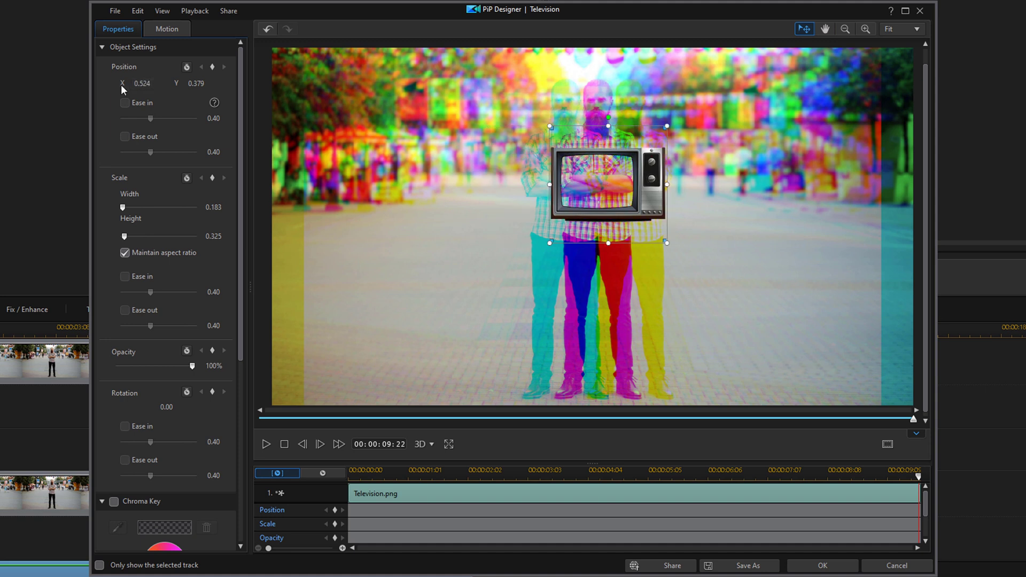
pyautogui.doubleClick(207, 83)
pyautogui.write('0.163')
pyautogui.press('Return')
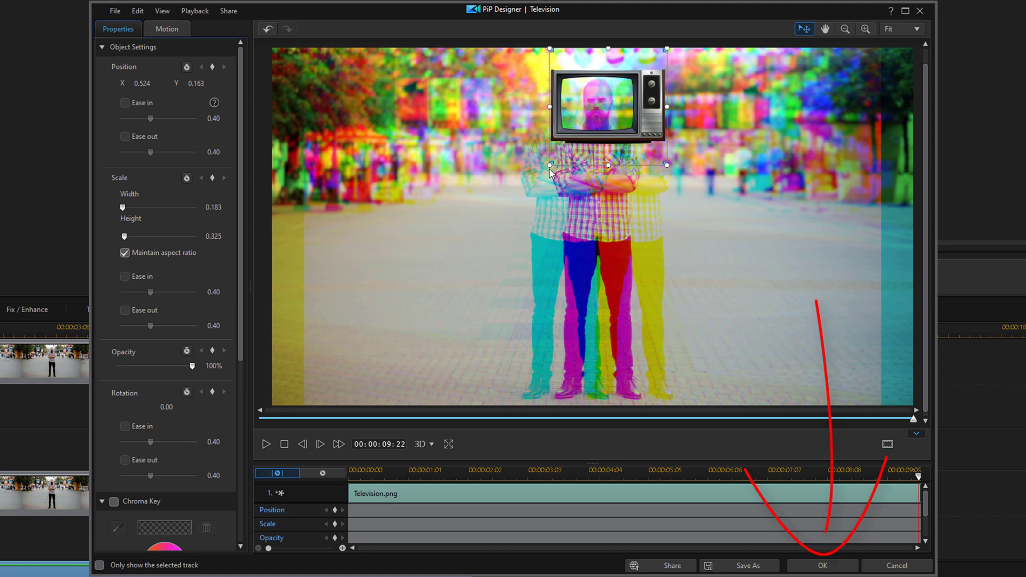
pyautogui.click(816, 570)
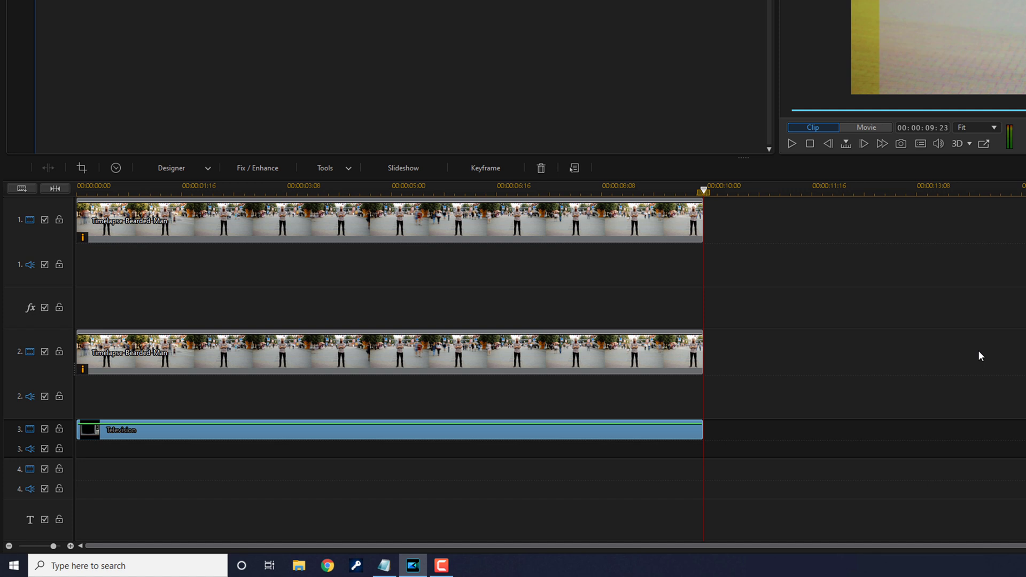
# Step: Open Mask Designer for the track-2 Timelapse-Bearded-Man clip and pick the rounded-square mask
pyautogui.click(336, 359)
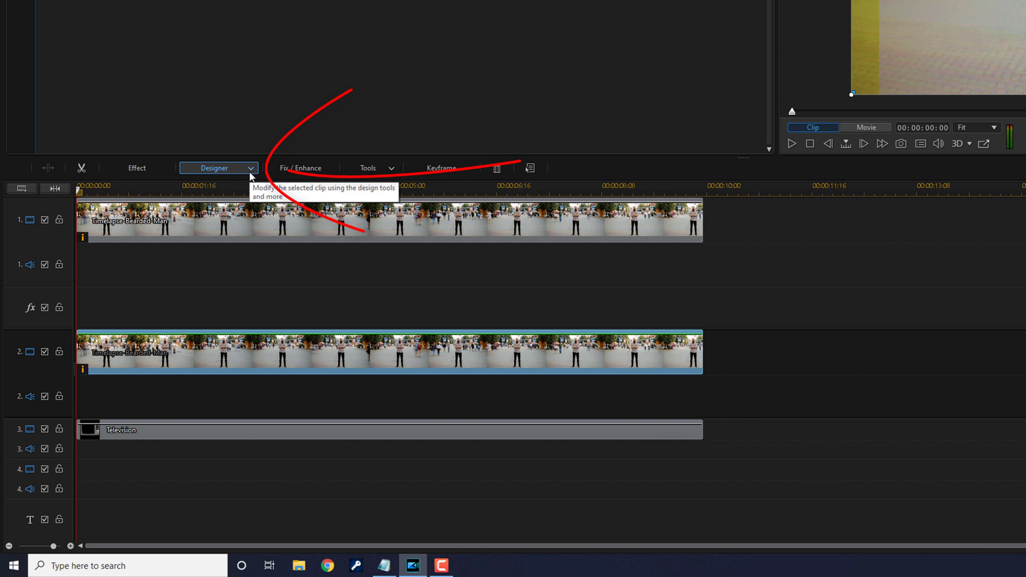
pyautogui.click(250, 170)
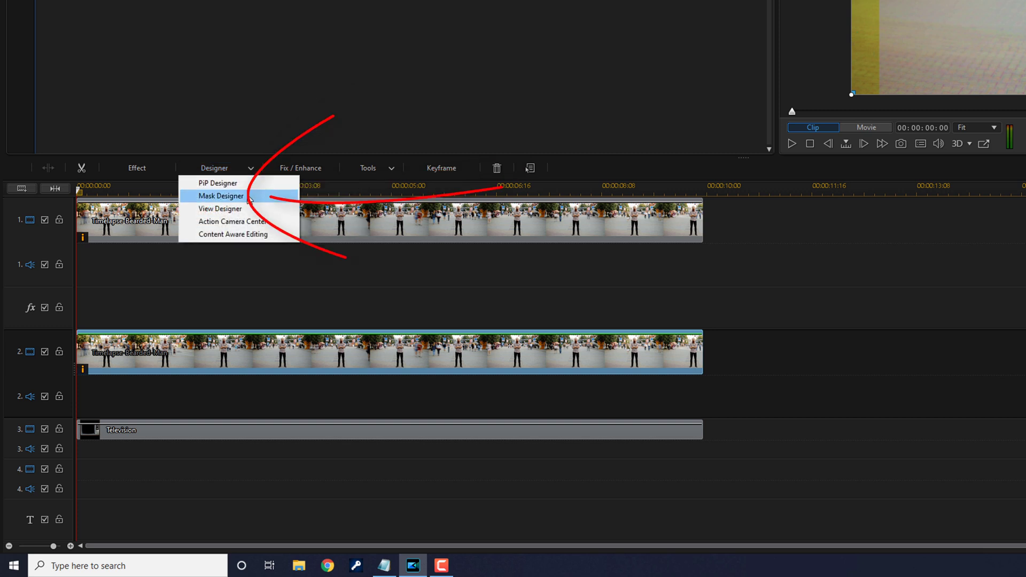
pyautogui.click(248, 196)
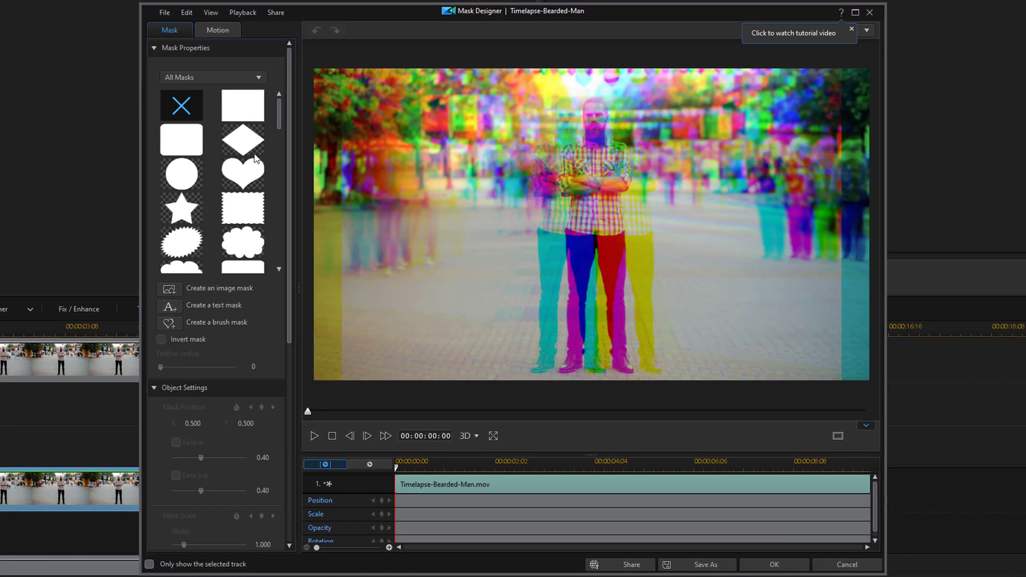
pyautogui.moveTo(281, 110); pyautogui.dragTo(284, 249)
pyautogui.click(185, 228)
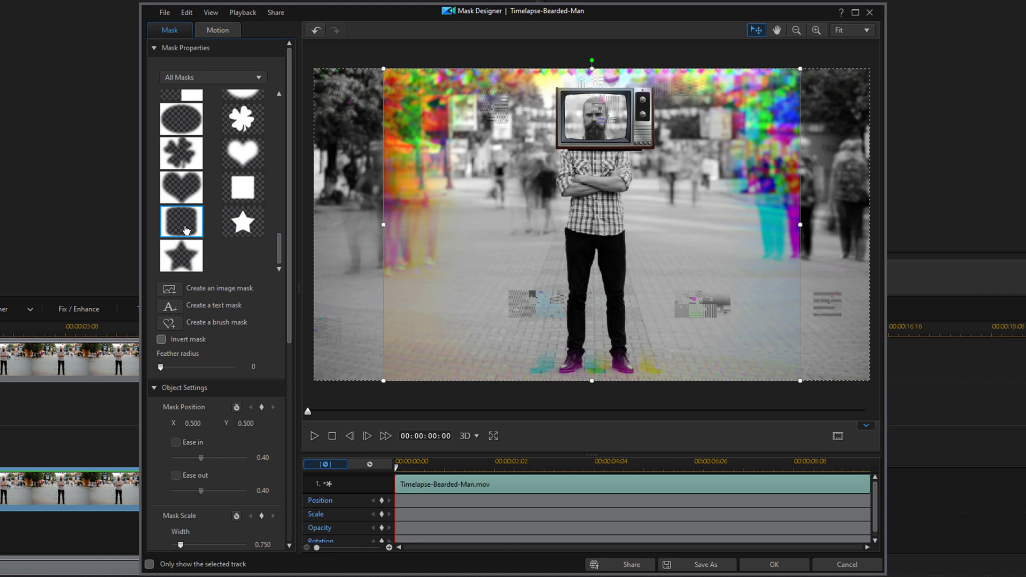
# Step: Invert the mask and roughly shrink it toward the TV screen
pyautogui.click(161, 339)
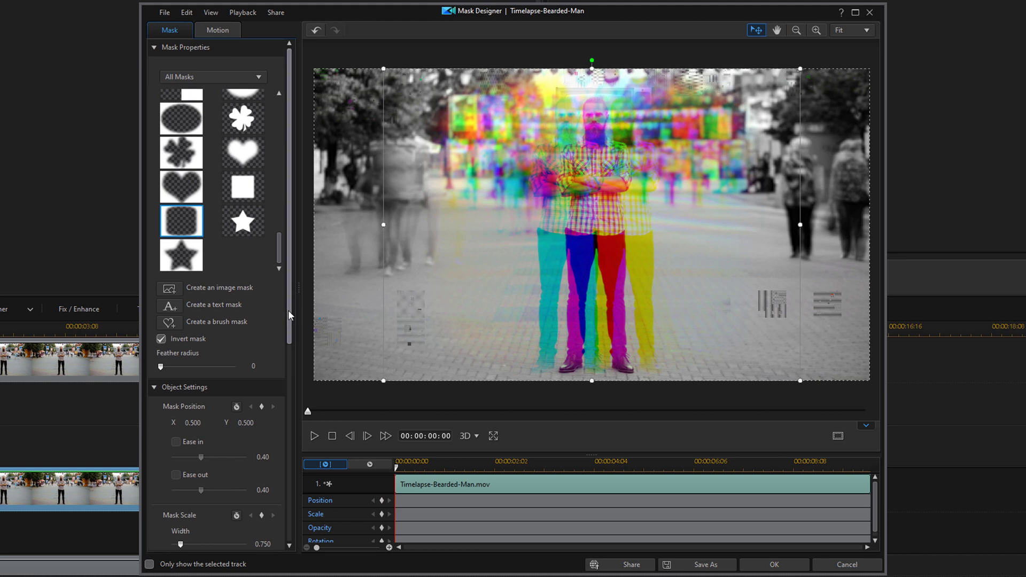
pyautogui.moveTo(288, 310); pyautogui.dragTo(286, 434)
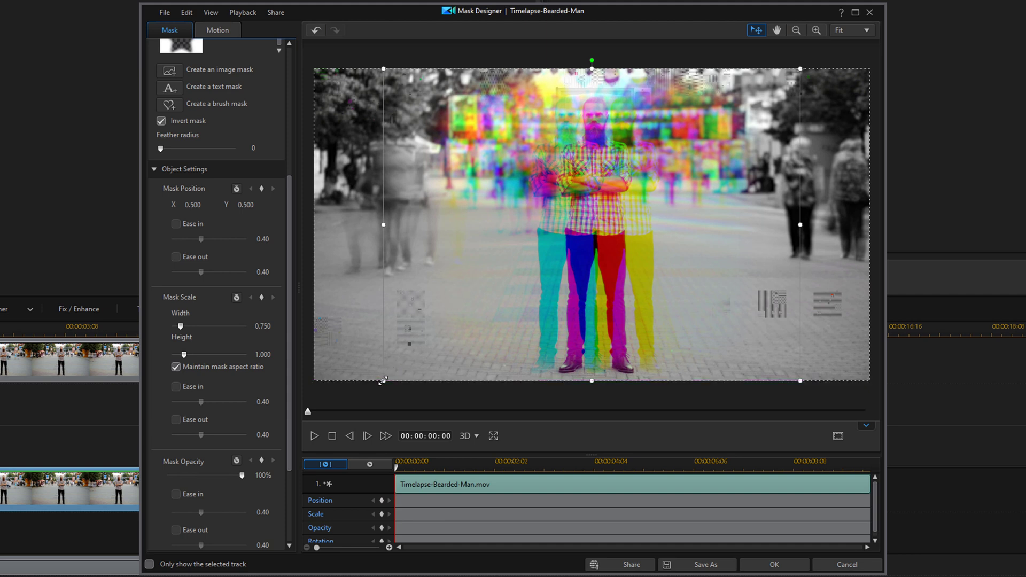
pyautogui.moveTo(383, 380); pyautogui.dragTo(533, 267)
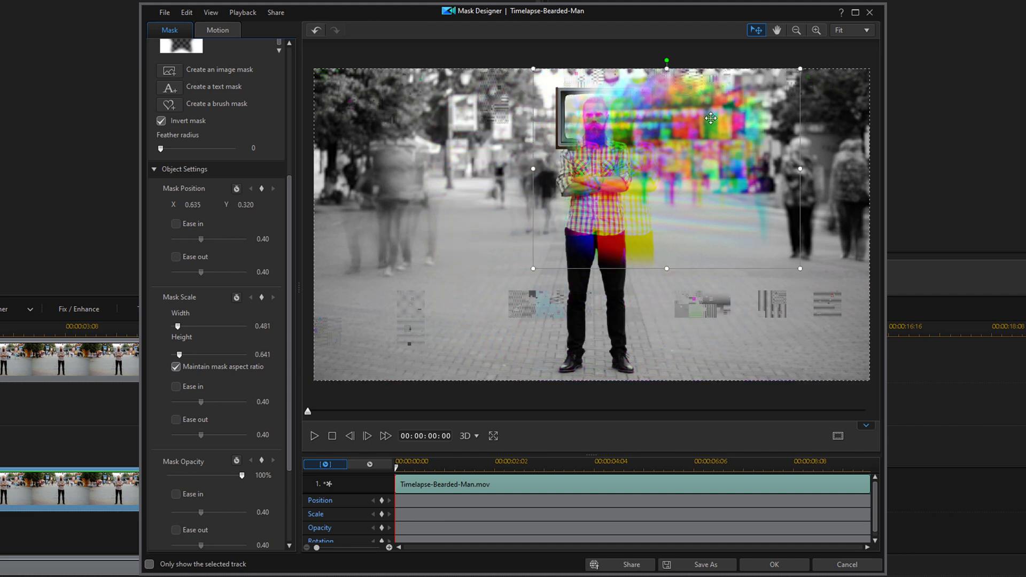
pyautogui.moveTo(709, 118); pyautogui.dragTo(648, 123)
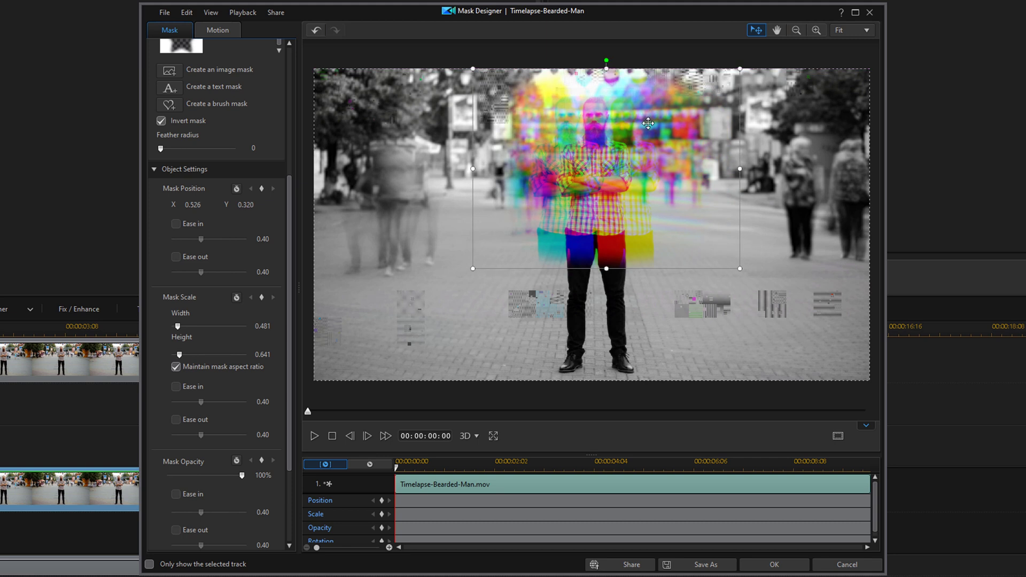
# Step: Unlock the mask aspect ratio and set width 0.148, height 0.154, X 0.506, Y 0.157
pyautogui.click(173, 367)
pyautogui.click(263, 326)
pyautogui.write('0.148')
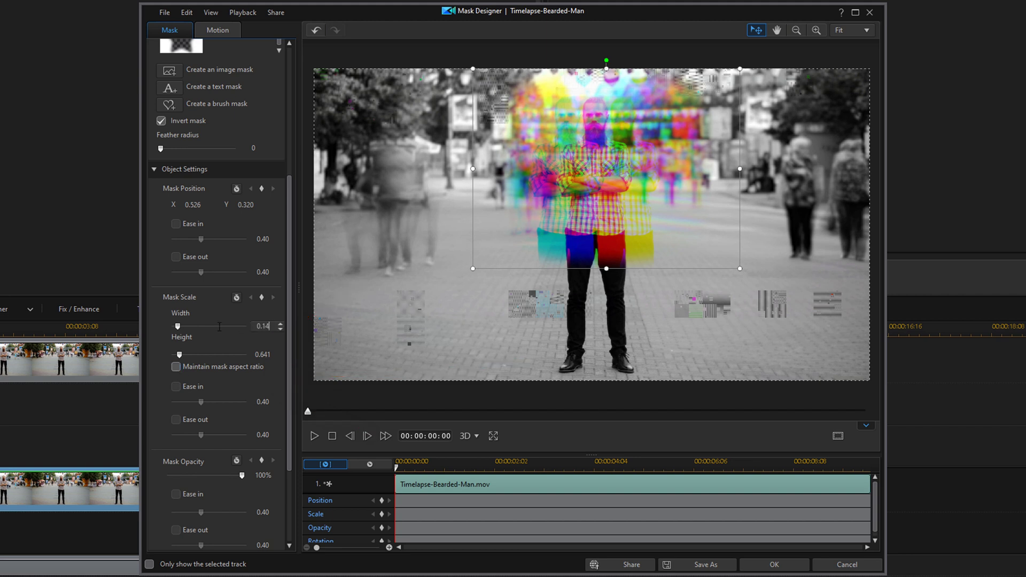
pyautogui.press('Tab')
pyautogui.write('0.154')
pyautogui.press('Return')
pyautogui.click(193, 205)
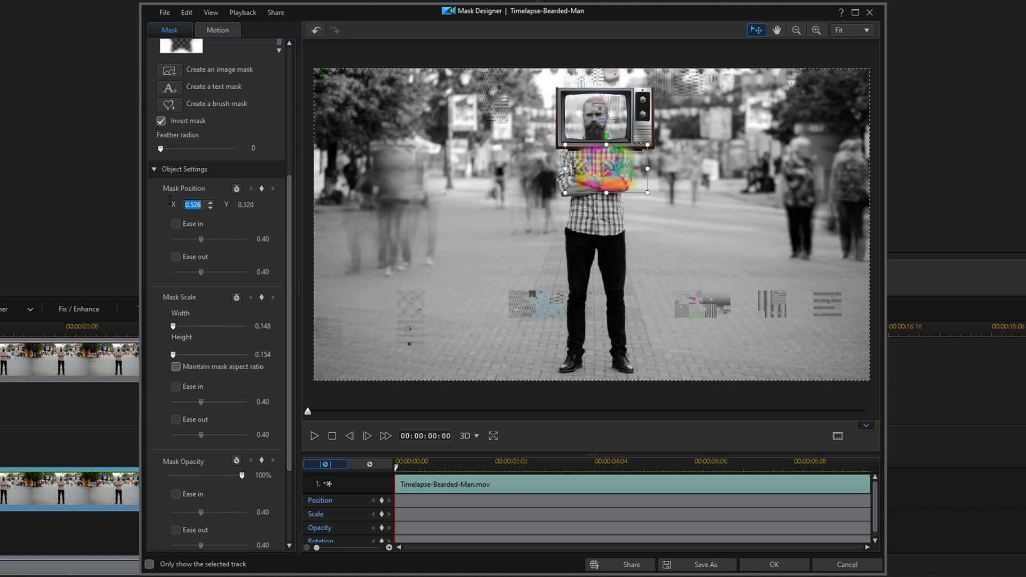
pyautogui.write('0.506')
pyautogui.press('Tab')
pyautogui.write('0.157')
pyautogui.press('Return')
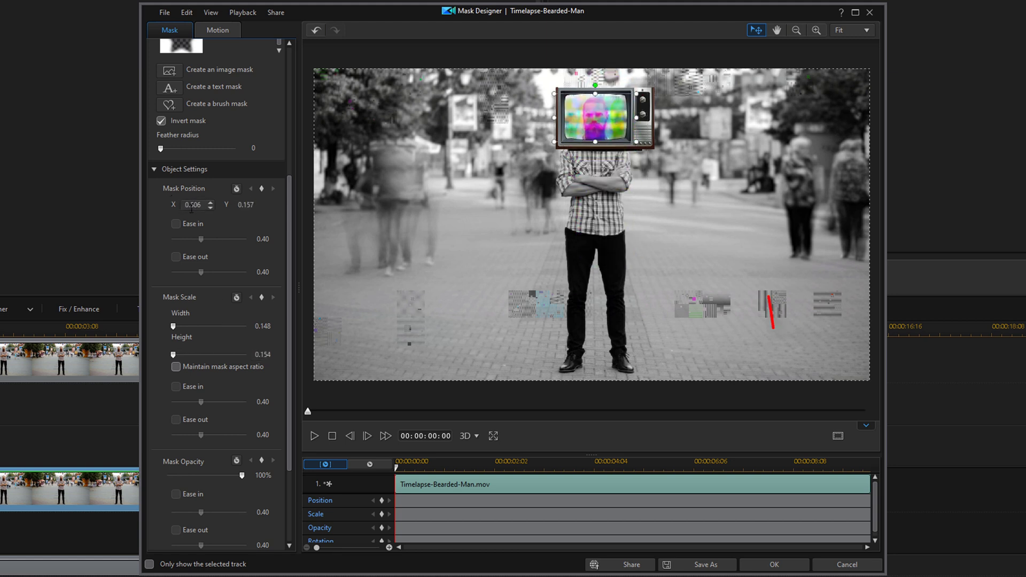
pyautogui.click(764, 564)
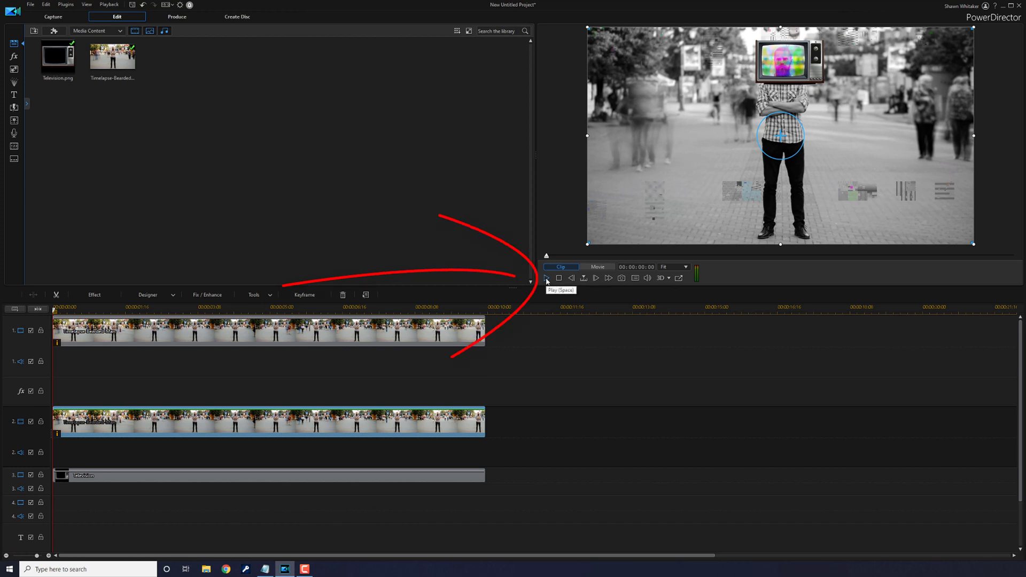
pyautogui.click(547, 279)
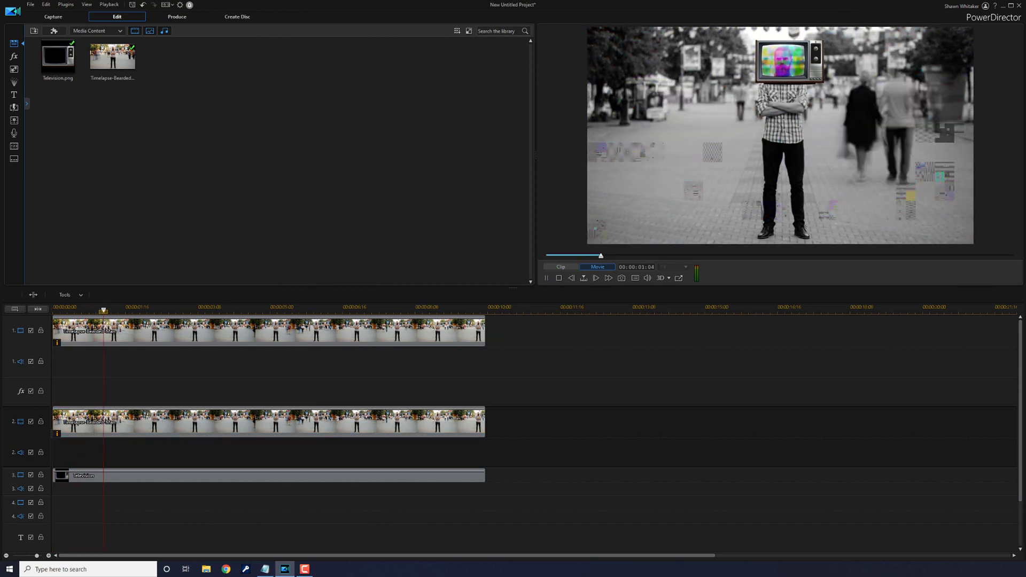